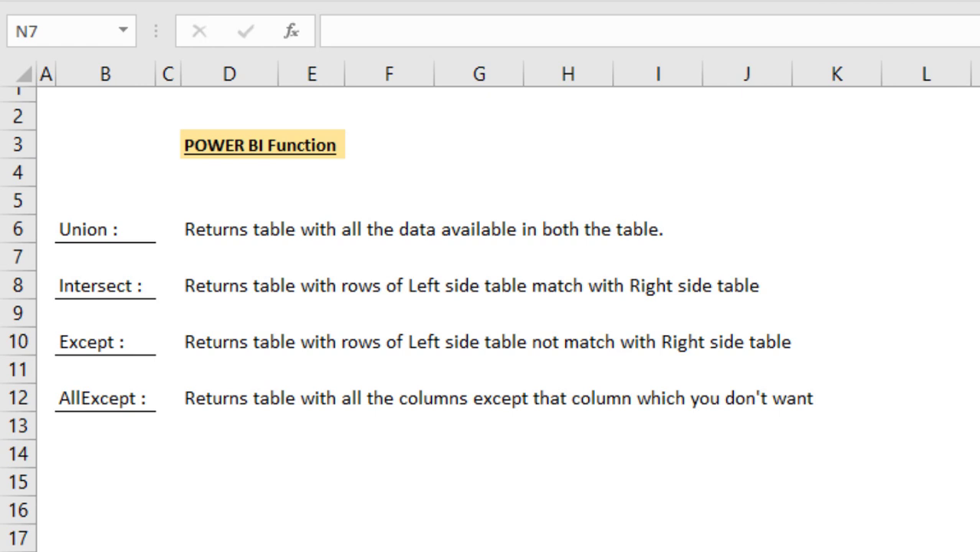
# - Review the sheet's descriptions of the Union, Intersect, Except and AllExcept functions
pyautogui.press('Down')
pyautogui.press('Down')
pyautogui.press('Down')
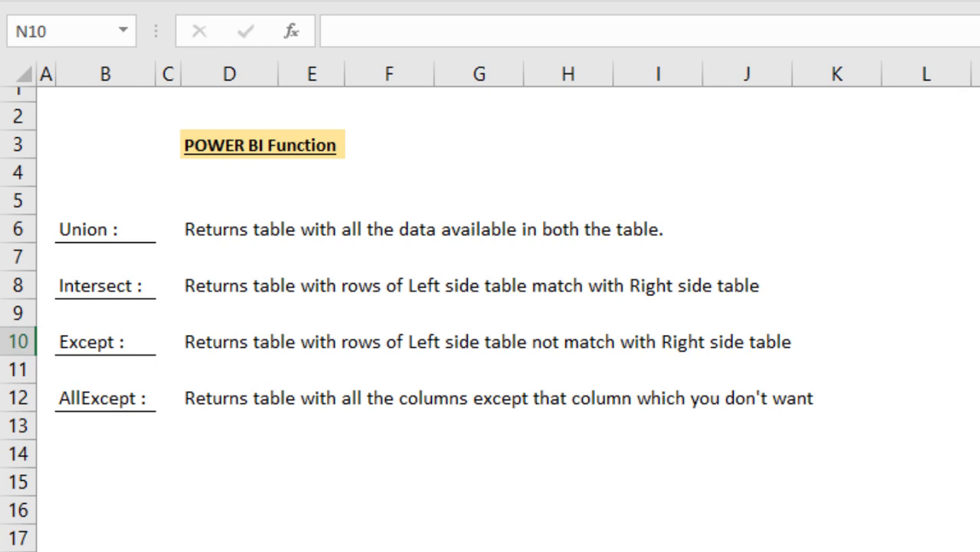
pyautogui.click(119, 224)
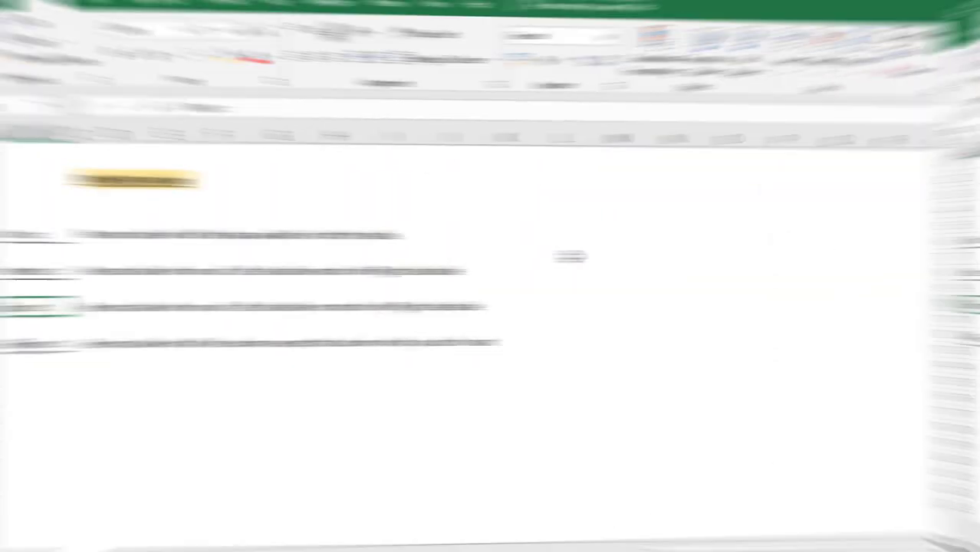
pyautogui.press('Down')
pyautogui.press('Down')
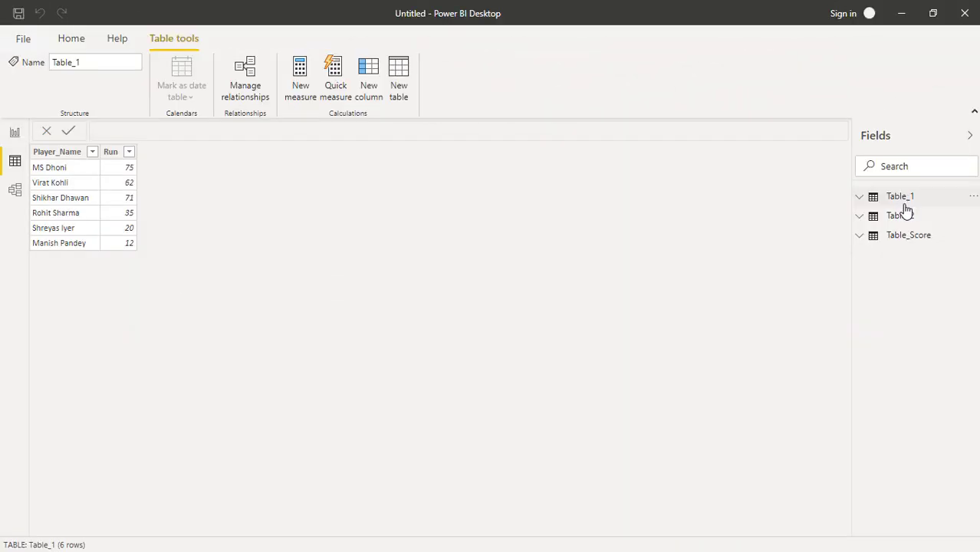
# - Inspect the player and run rows of Table_1 and Table_2 in Power BI Desktop to find the players they share
pyautogui.click(897, 202)
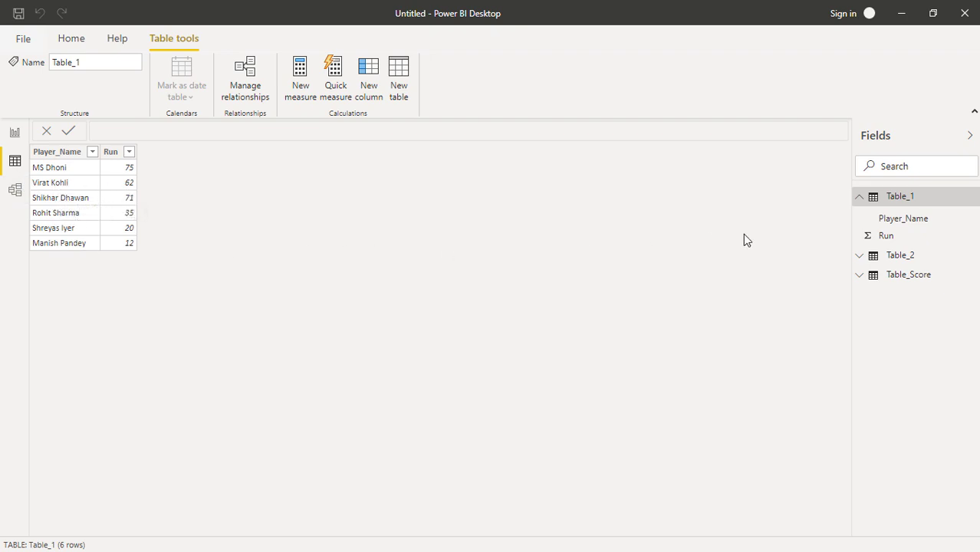
pyautogui.click(898, 255)
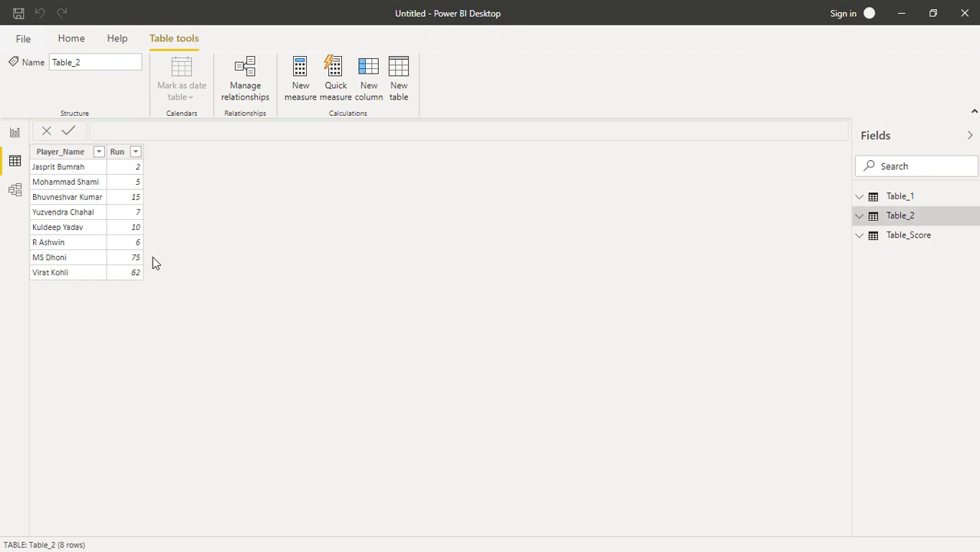
pyautogui.click(52, 275)
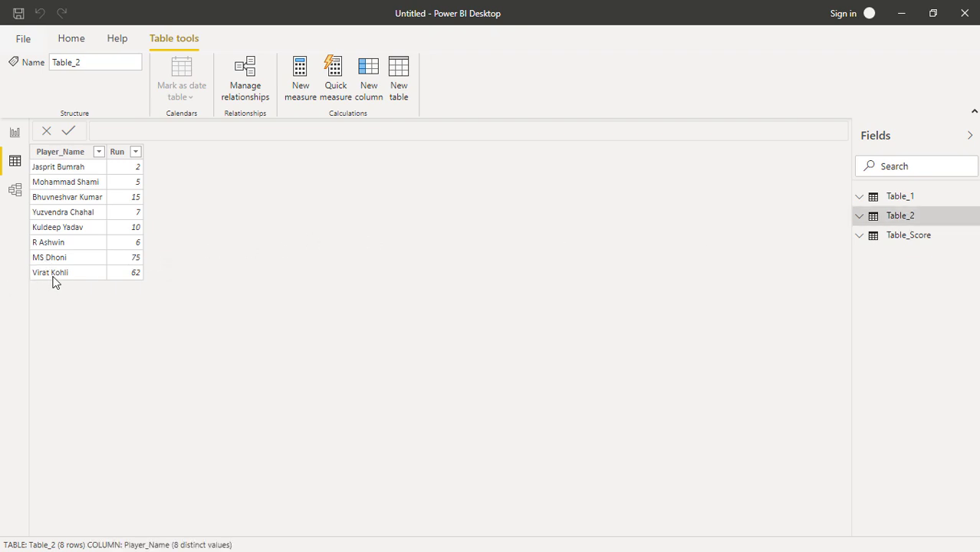
pyautogui.click(893, 197)
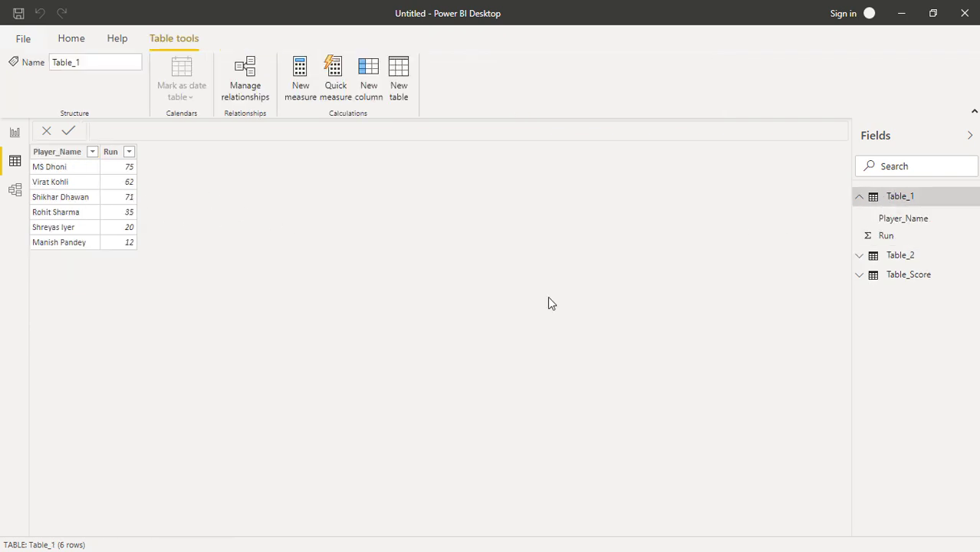
pyautogui.click(897, 198)
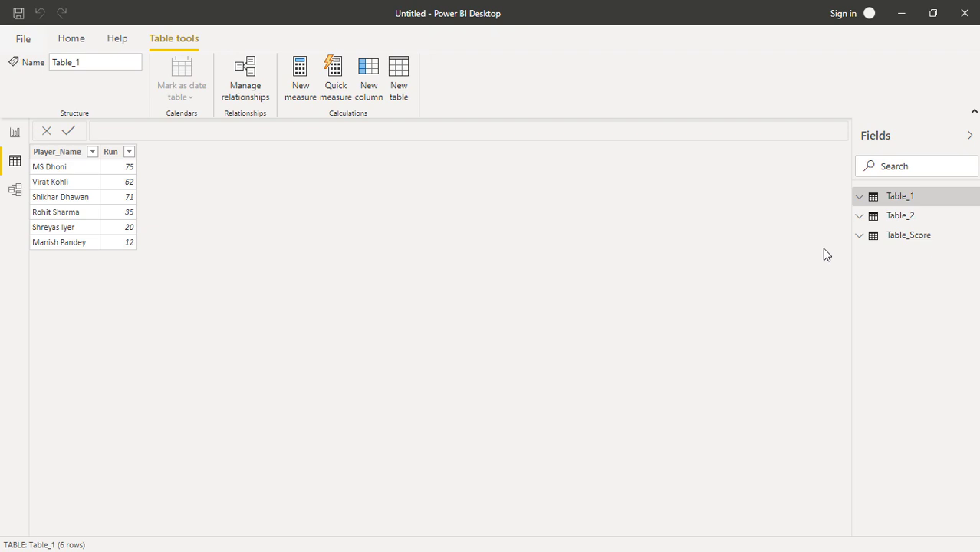
# - Create a calculated table with the DAX expression Union = Union(Table_1,Table_2)
pyautogui.click(397, 83)
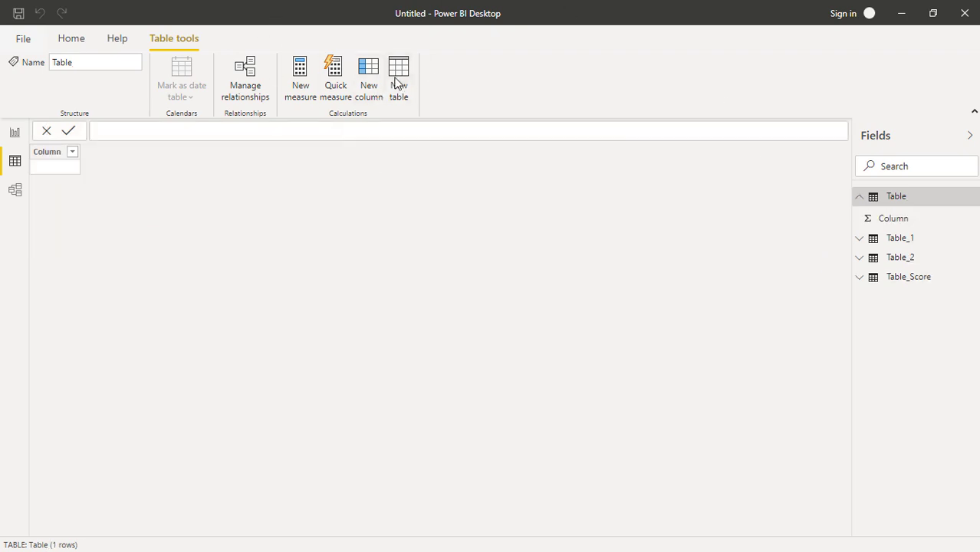
pyautogui.press('BackSpace')
pyautogui.write('Un')
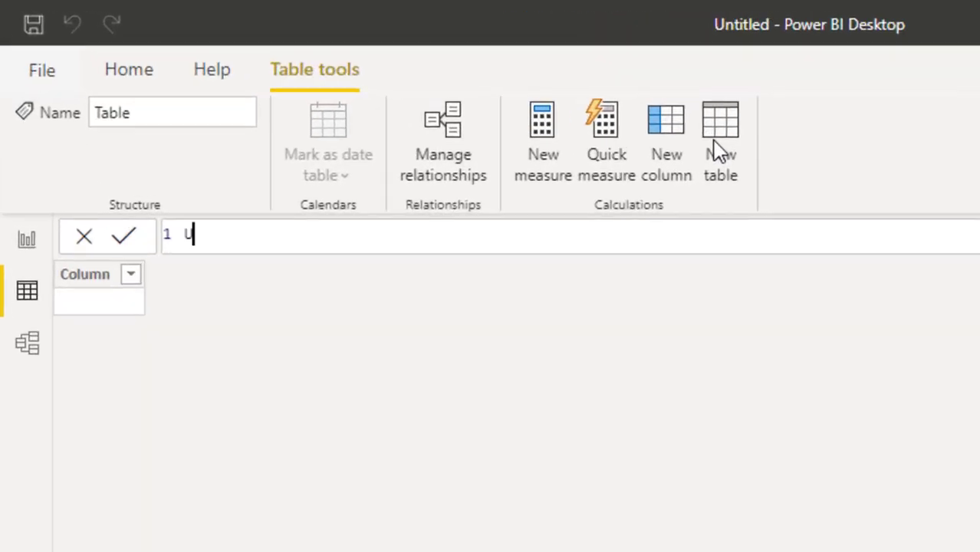
pyautogui.write('ion = ')
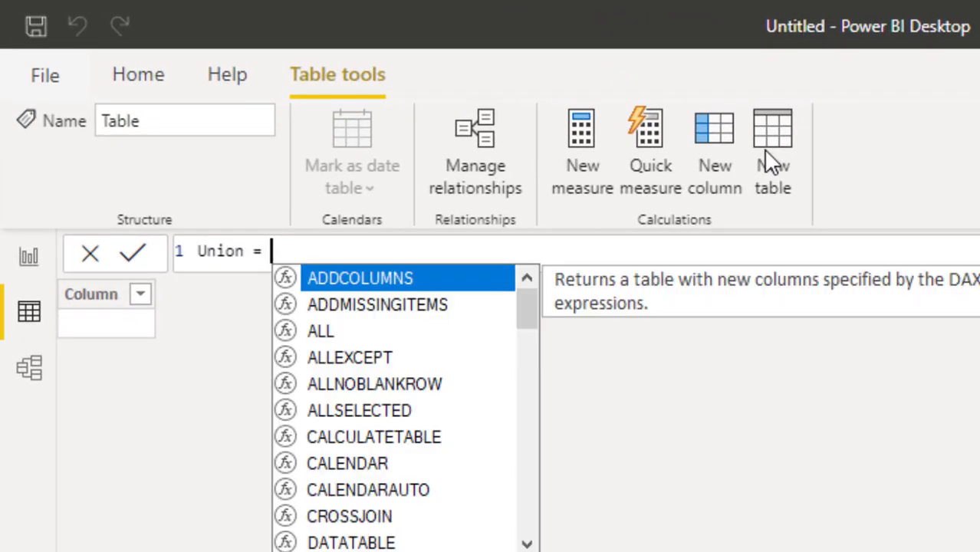
pyautogui.write('Union(')
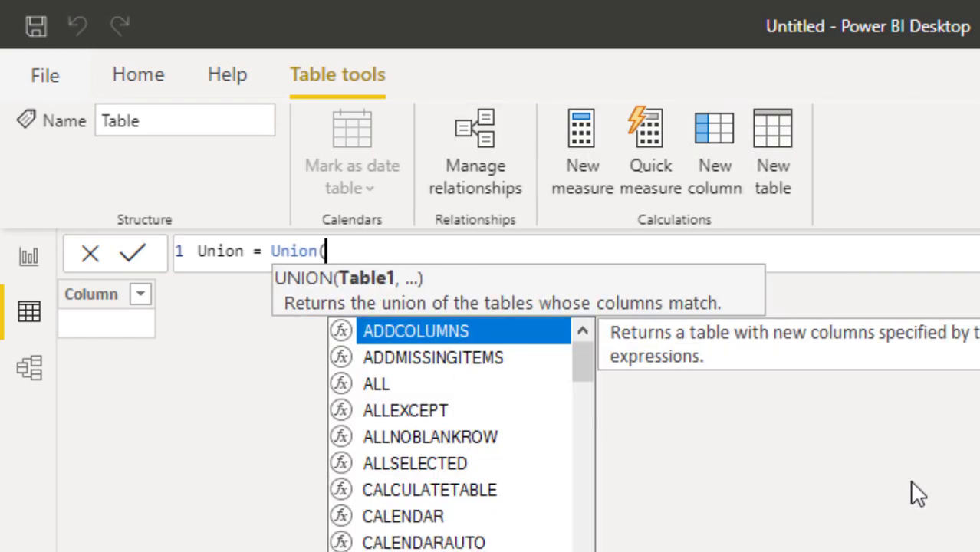
pyautogui.write('tabl')
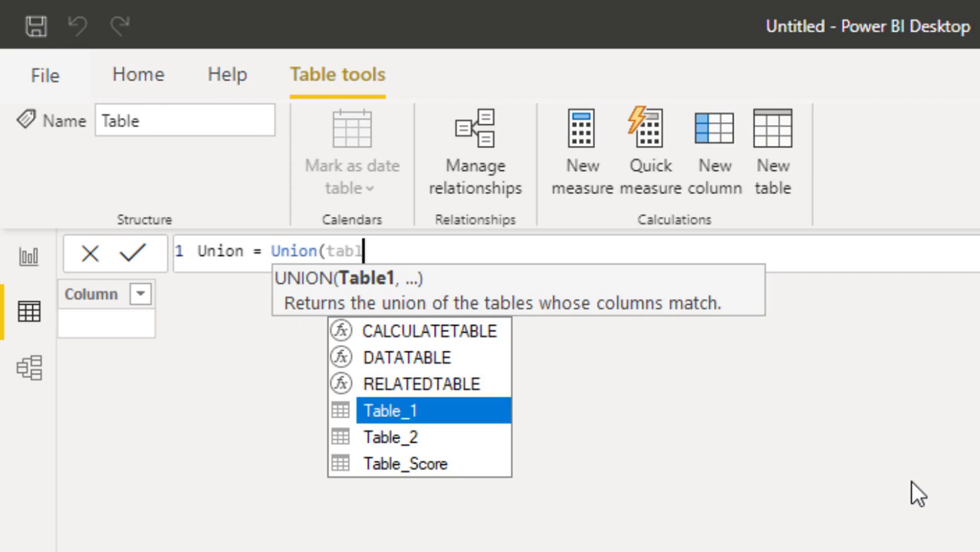
pyautogui.press('Tab')
pyautogui.write(',')
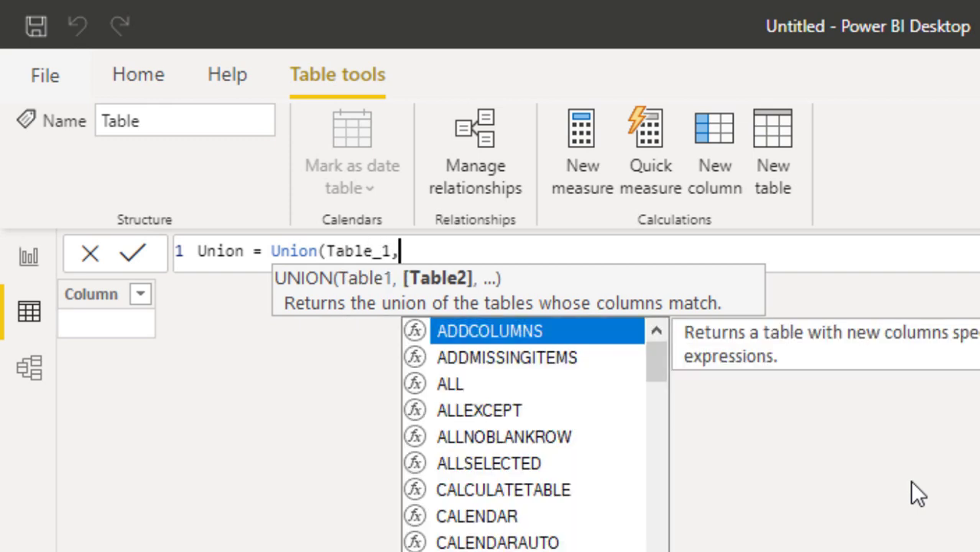
pyautogui.write('Tabl')
pyautogui.press('Down')
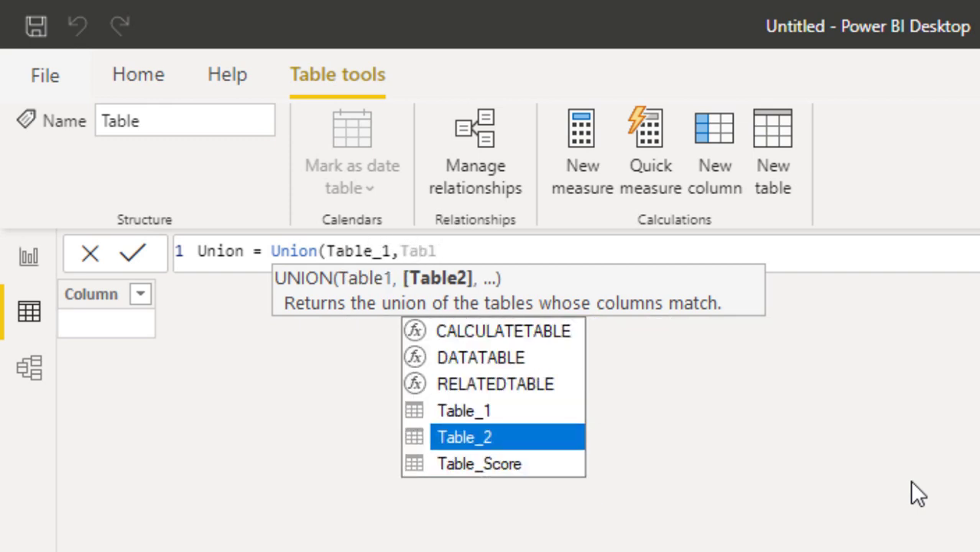
pyautogui.press('Tab')
pyautogui.write(')')
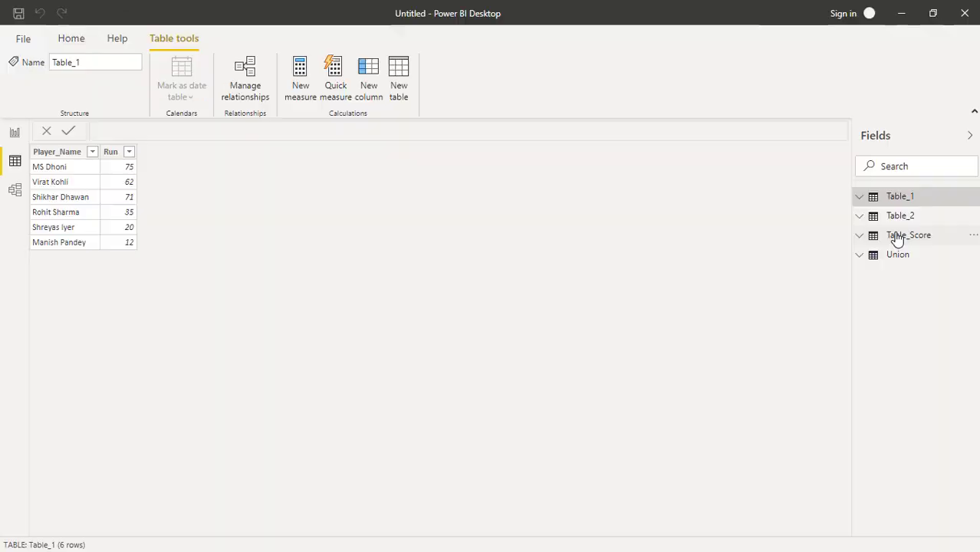
# - Compare the rows of the Union table with those of Table_1 and Table_2
pyautogui.click(876, 259)
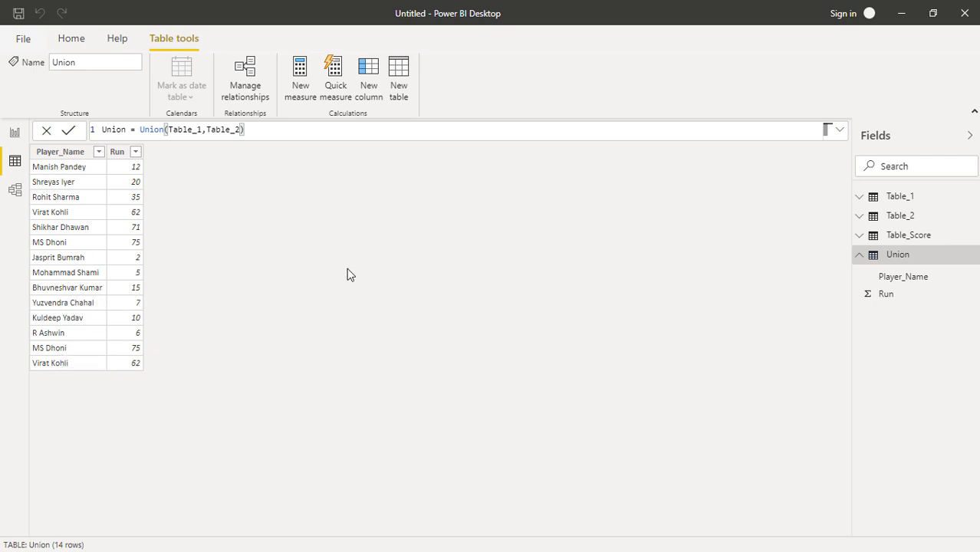
pyautogui.click(918, 201)
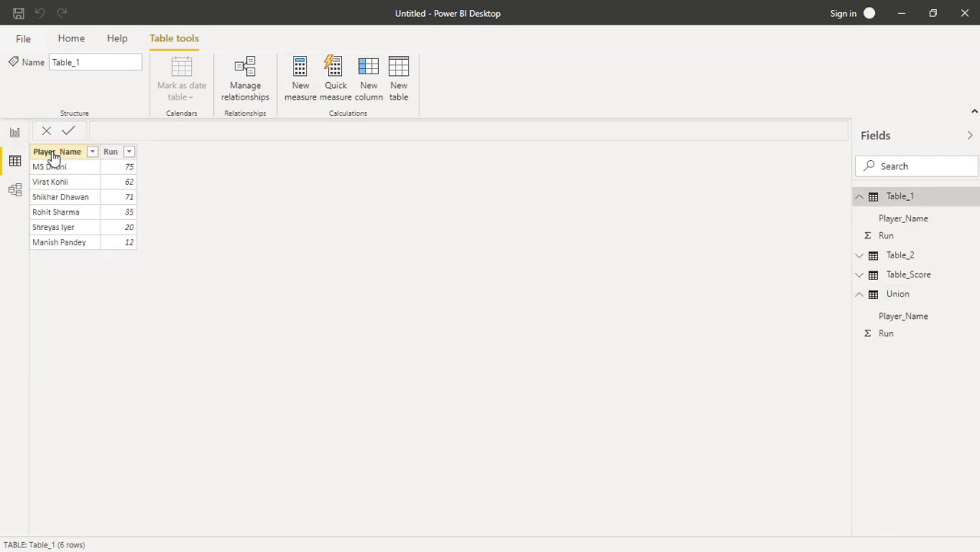
pyautogui.click(899, 256)
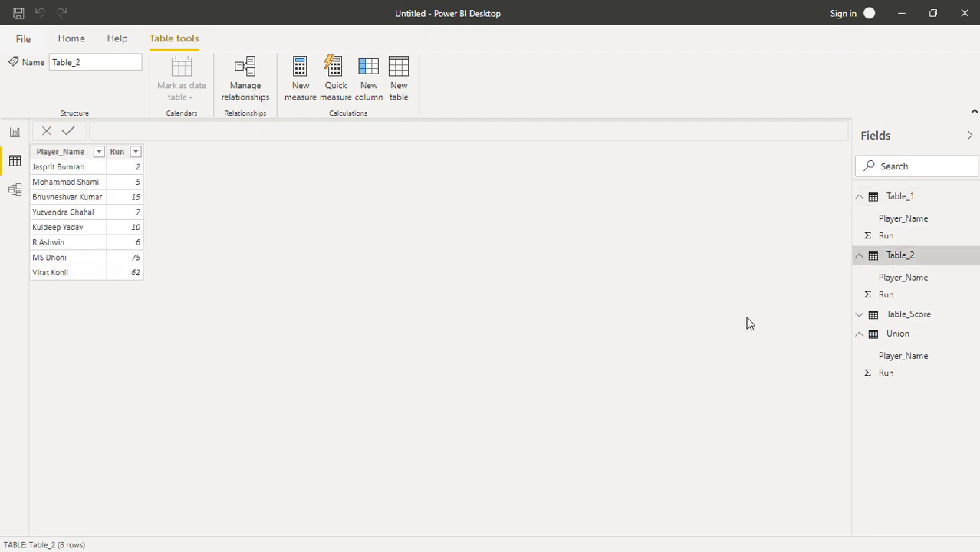
pyautogui.click(889, 337)
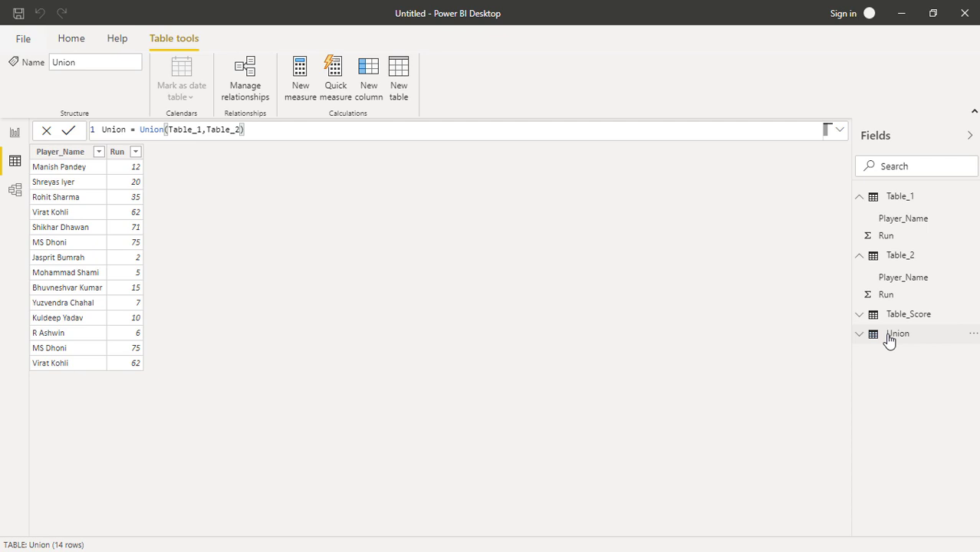
pyautogui.click(895, 198)
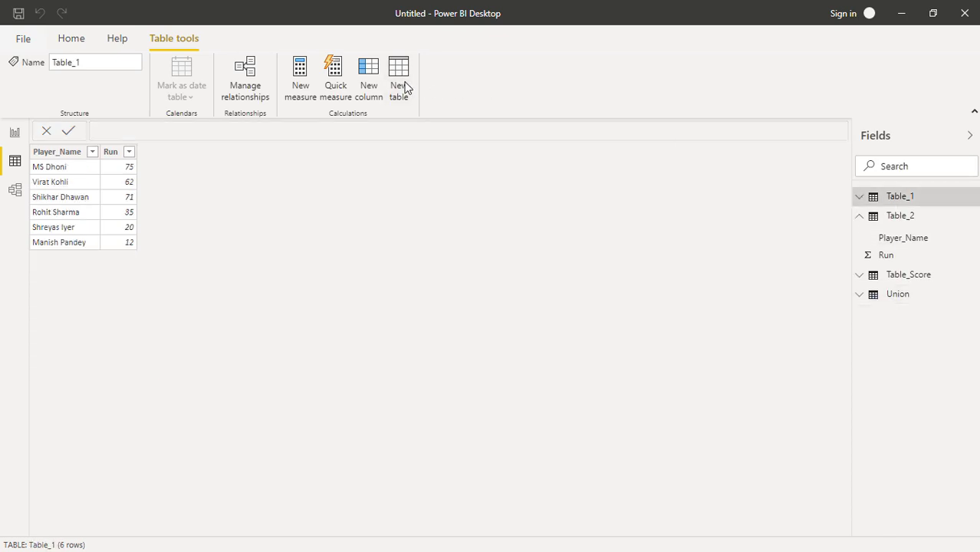
# - Create a calculated table with the DAX expression Intersect = Intersect(Table_1,Table_2)
pyautogui.click(405, 87)
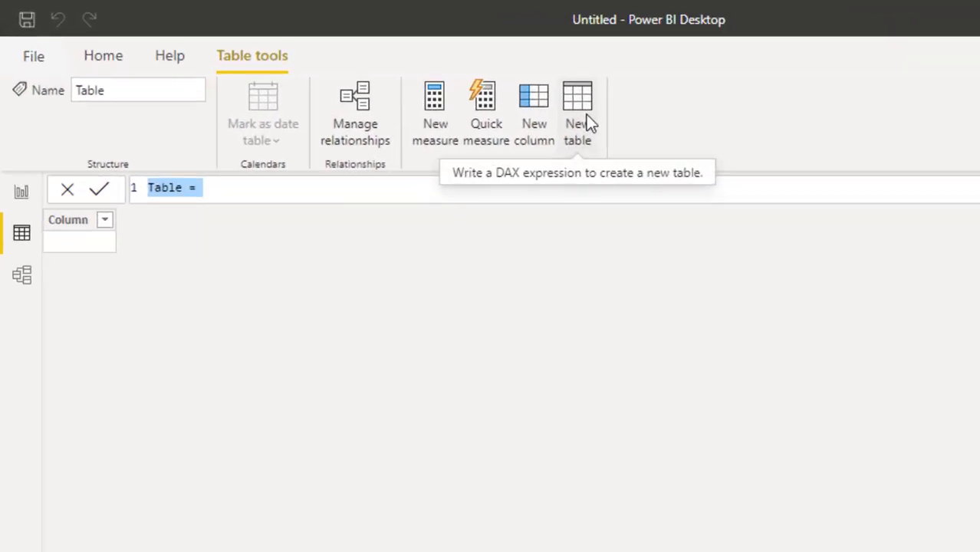
pyautogui.write('Interse')
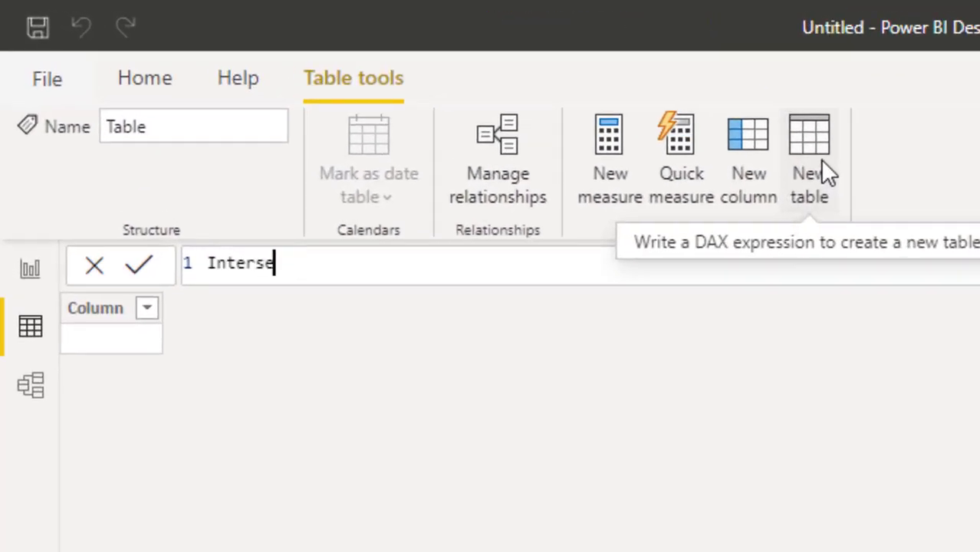
pyautogui.write('ct = I')
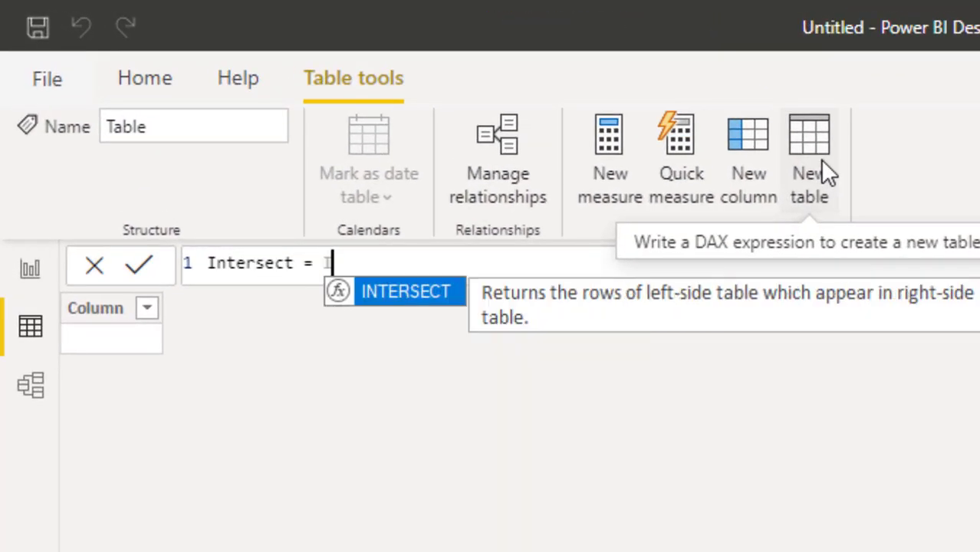
pyautogui.write('nter')
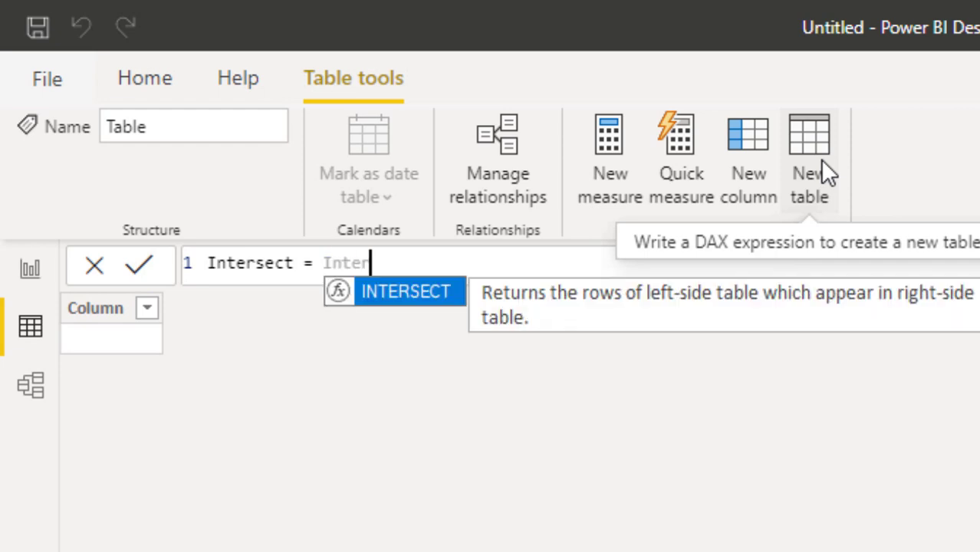
pyautogui.write('sect(')
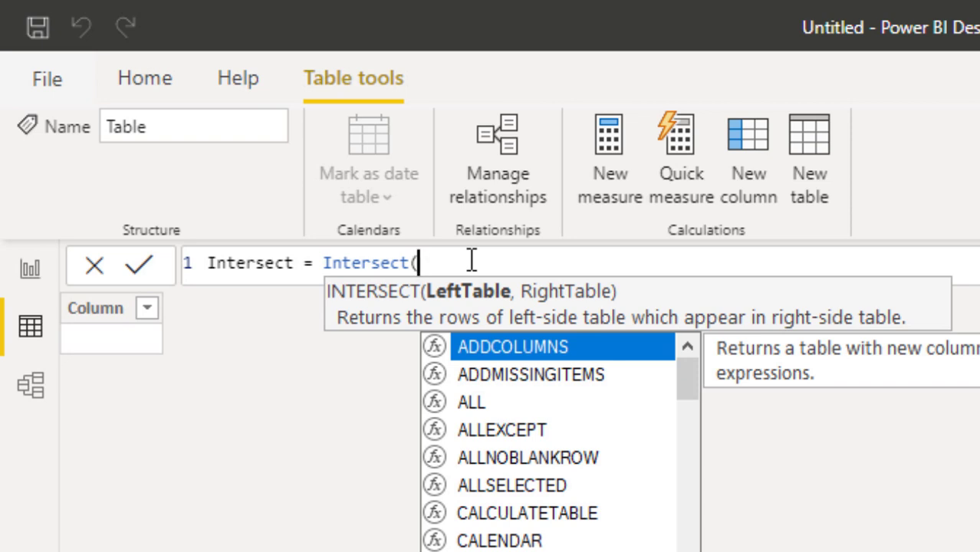
pyautogui.write('Table_1')
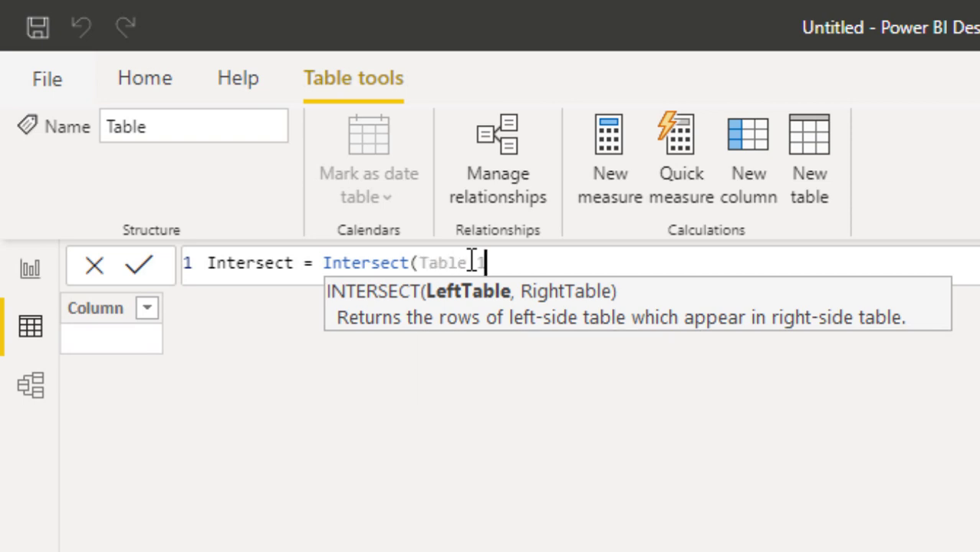
pyautogui.write(',Tabl')
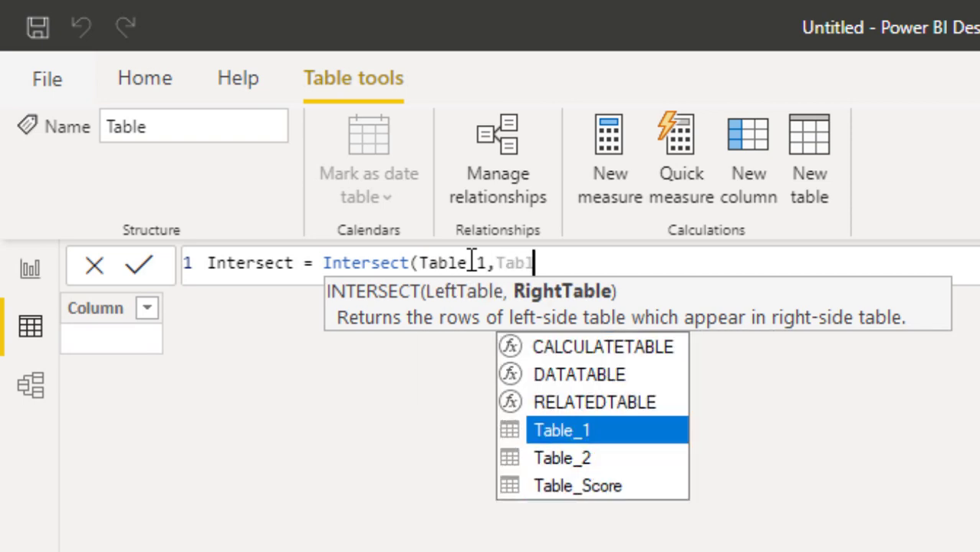
pyautogui.press('Down')
pyautogui.press('Tab')
pyautogui.write(')')
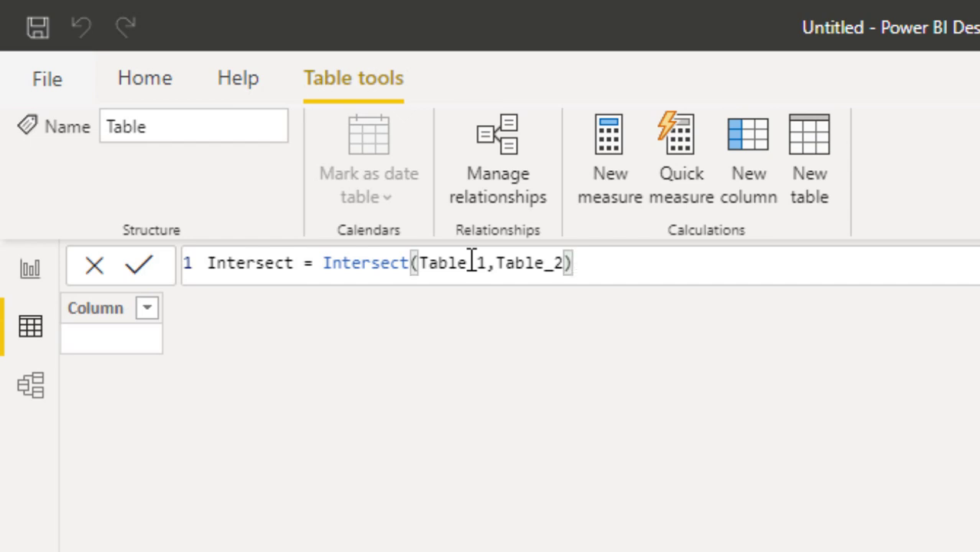
pyautogui.press('Return')
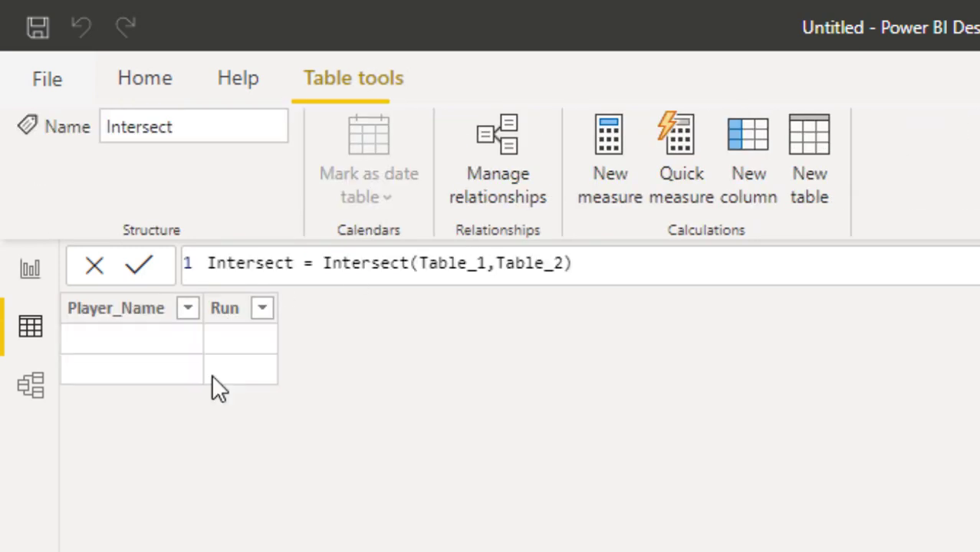
# - Check the players in the Intersect table against the matching rows in Table_1 and Table_2
pyautogui.click(106, 337)
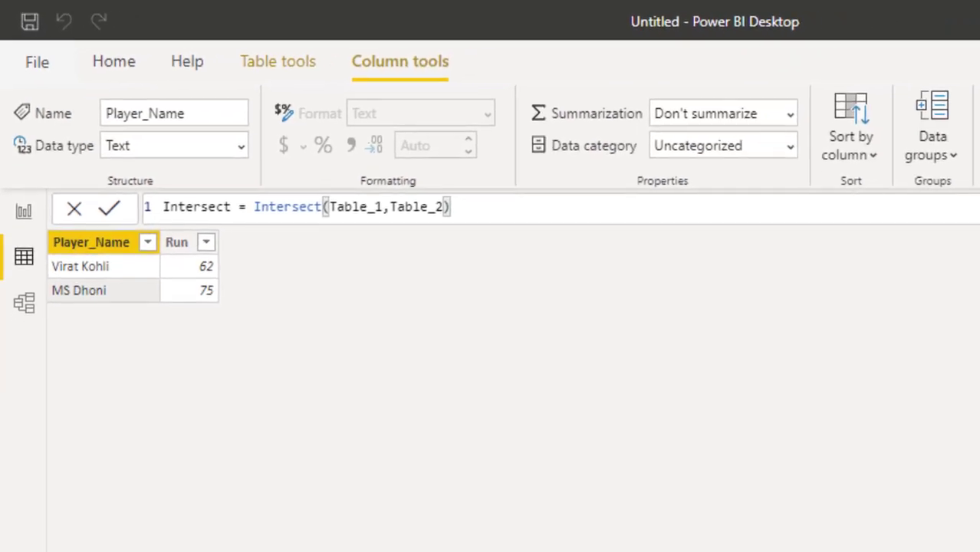
pyautogui.click(979, 268)
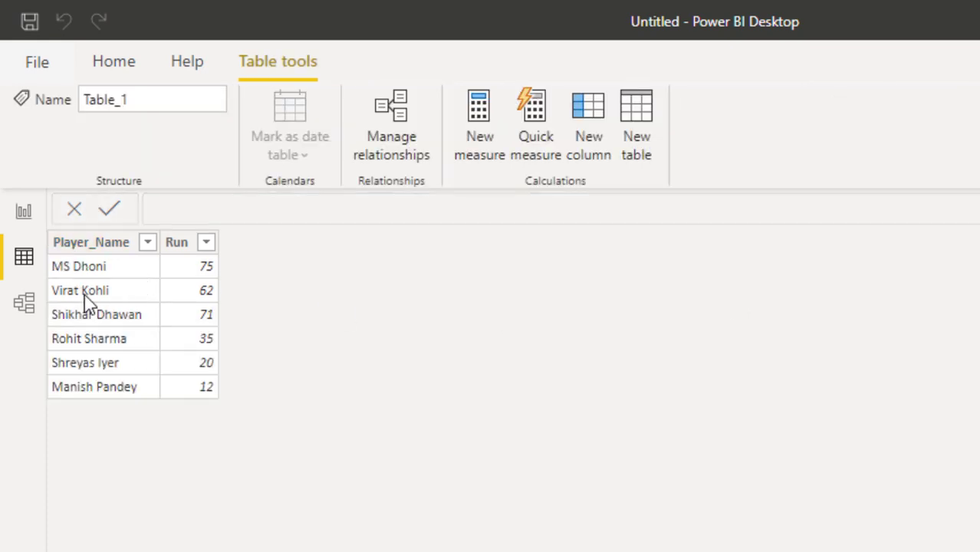
pyautogui.click(85, 296)
pyautogui.click(979, 269)
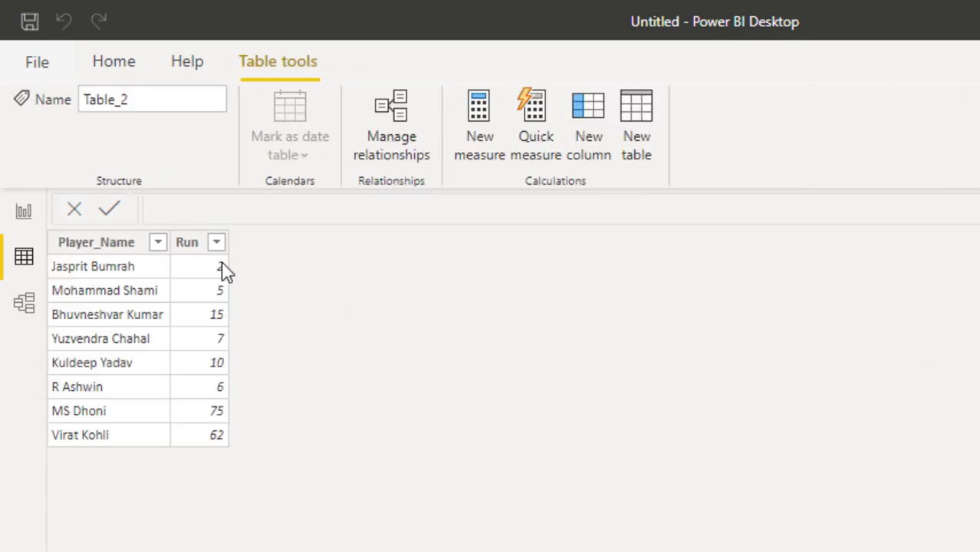
pyautogui.click(107, 436)
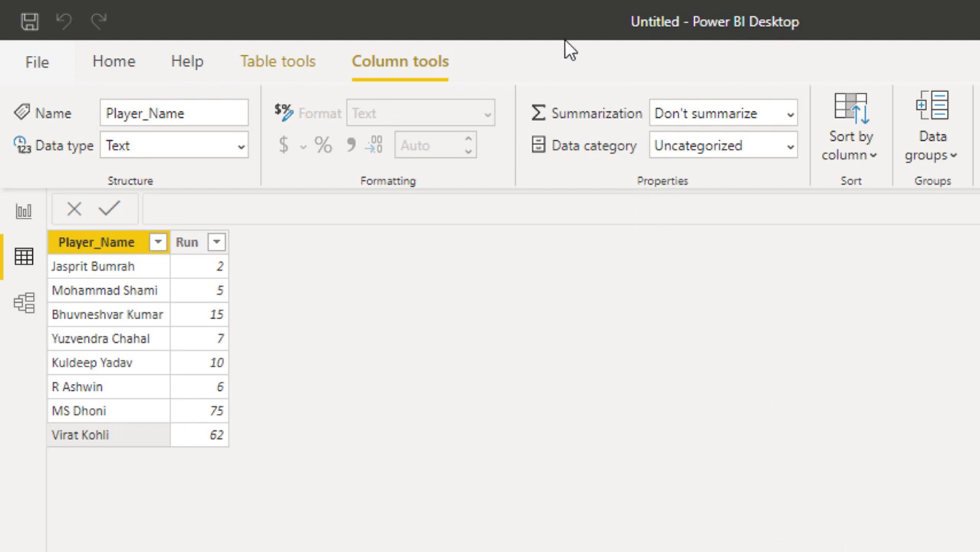
pyautogui.click(310, 64)
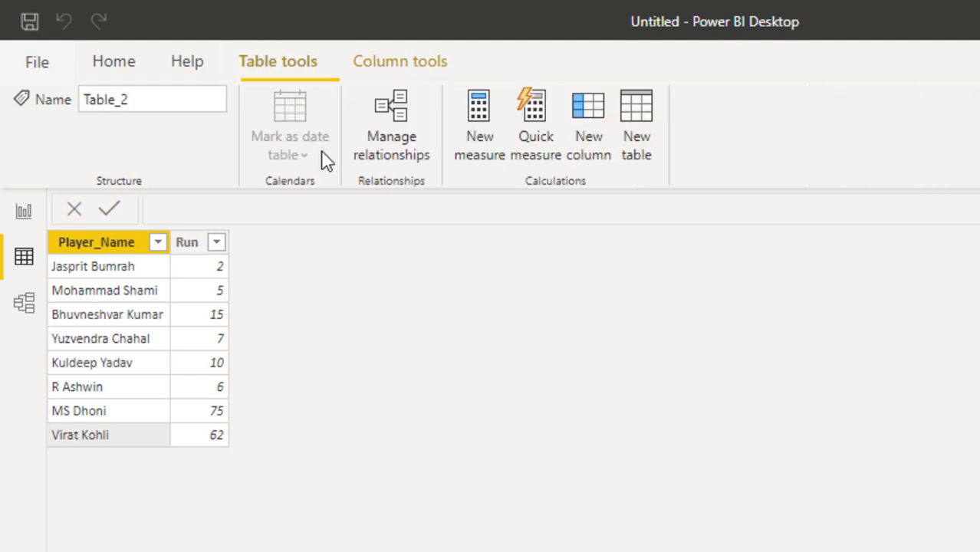
# - Create a calculated table with the DAX expression Except = EXCEPT(Table_1,Table_2)
pyautogui.click(648, 147)
pyautogui.write('Exce')
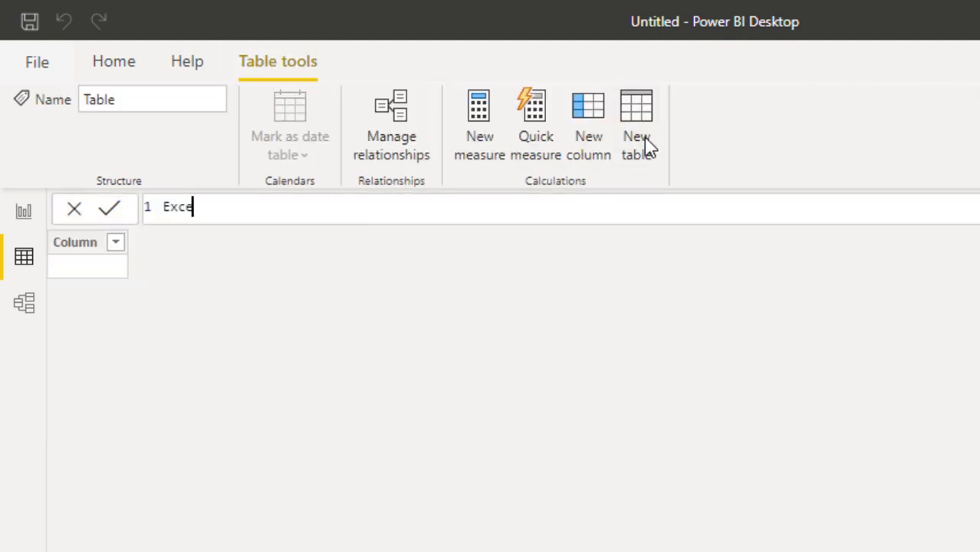
pyautogui.write('pt= Exc')
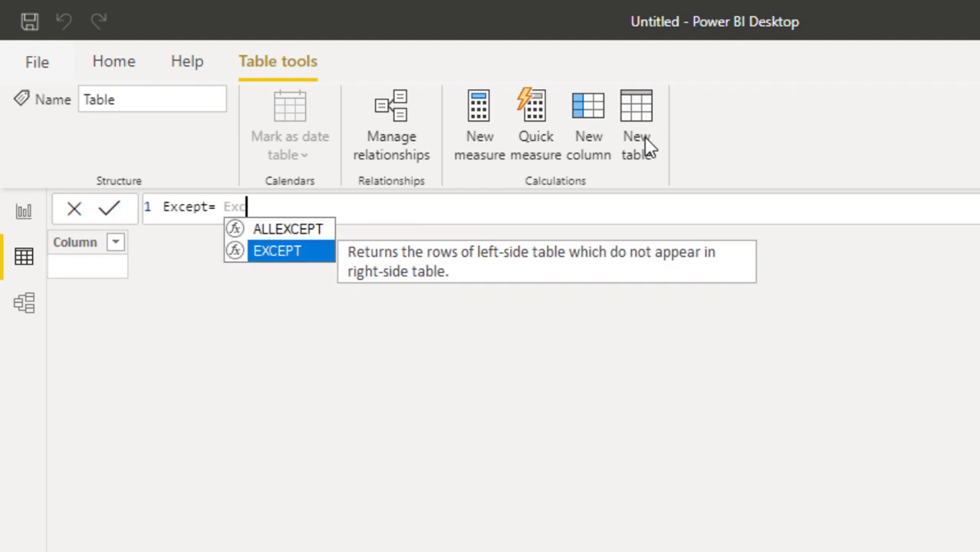
pyautogui.press('Tab')
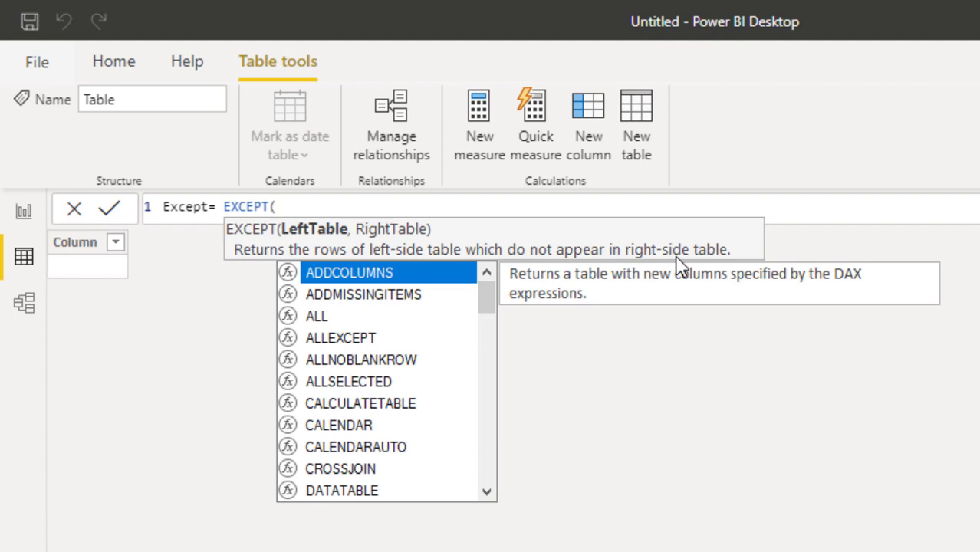
pyautogui.write('Tabl')
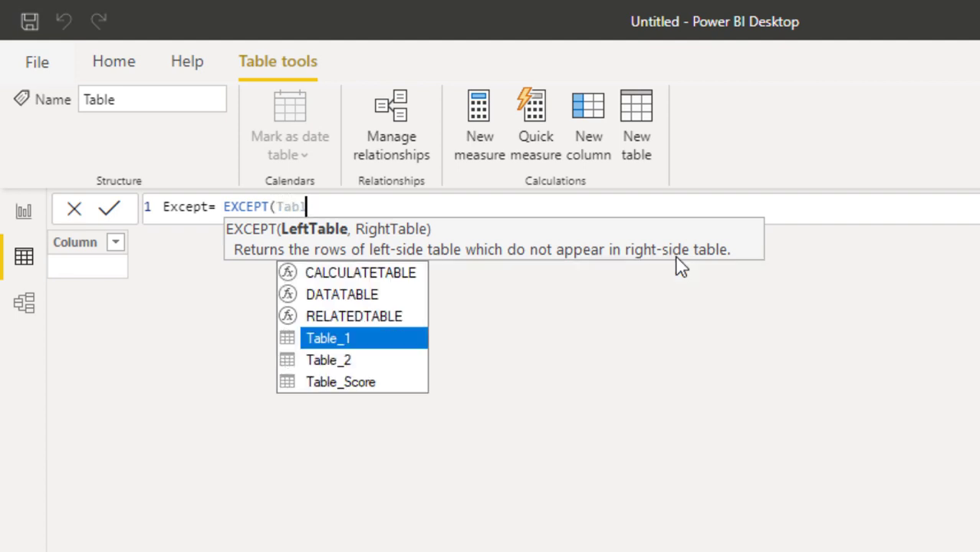
pyautogui.press('Down')
pyautogui.press('Up')
pyautogui.press('Tab')
pyautogui.write(',Tabl')
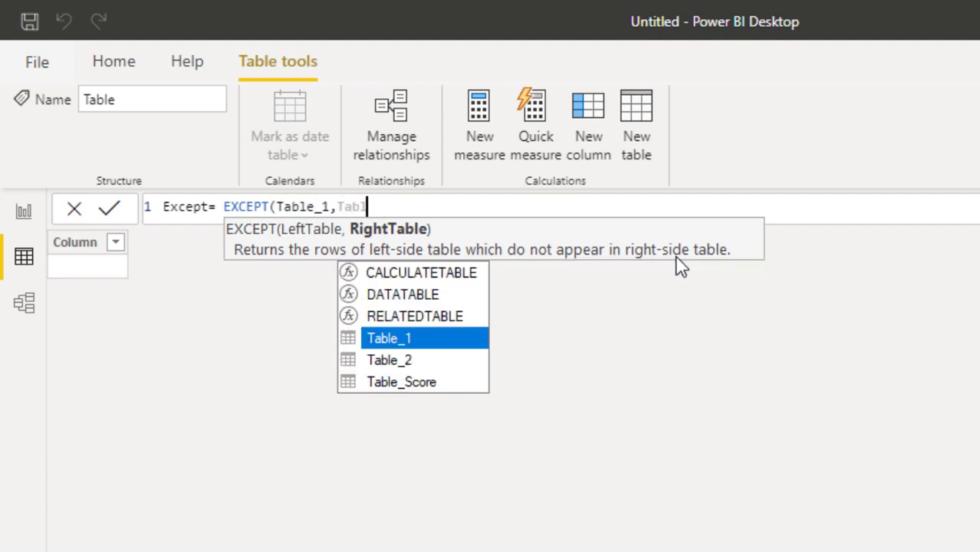
pyautogui.press('Down')
pyautogui.press('Tab')
pyautogui.write(')')
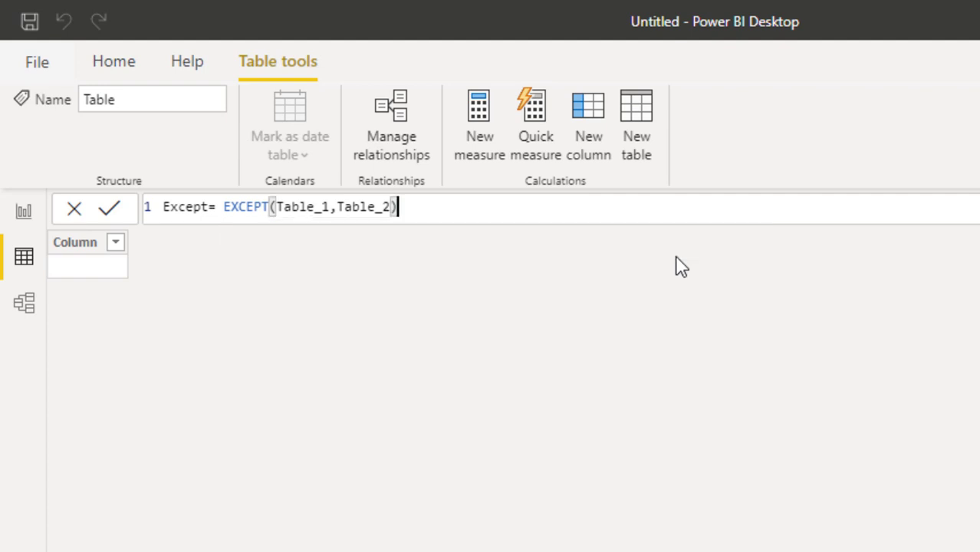
pyautogui.press('Return')
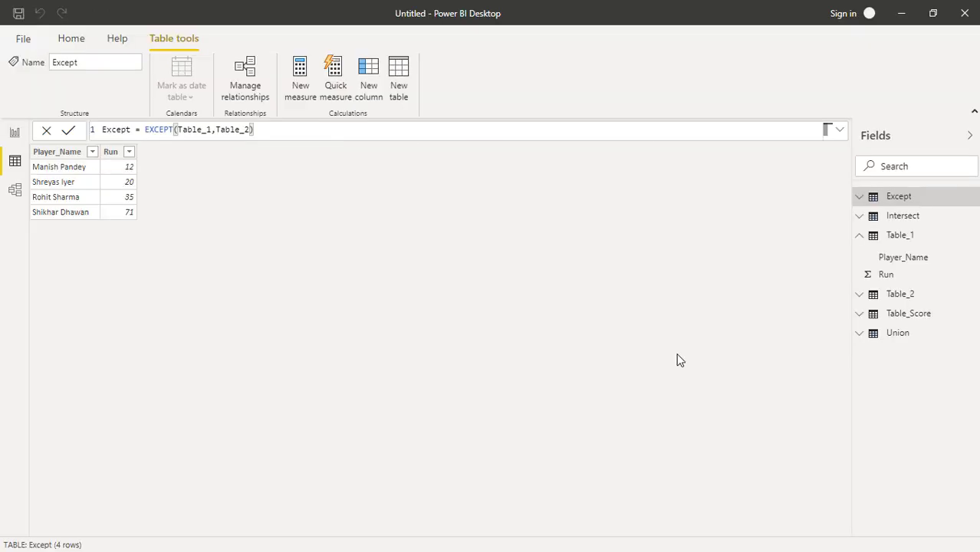
# - Open Table_Score and examine its columns, starting with Player_Name and Match
pyautogui.click(896, 316)
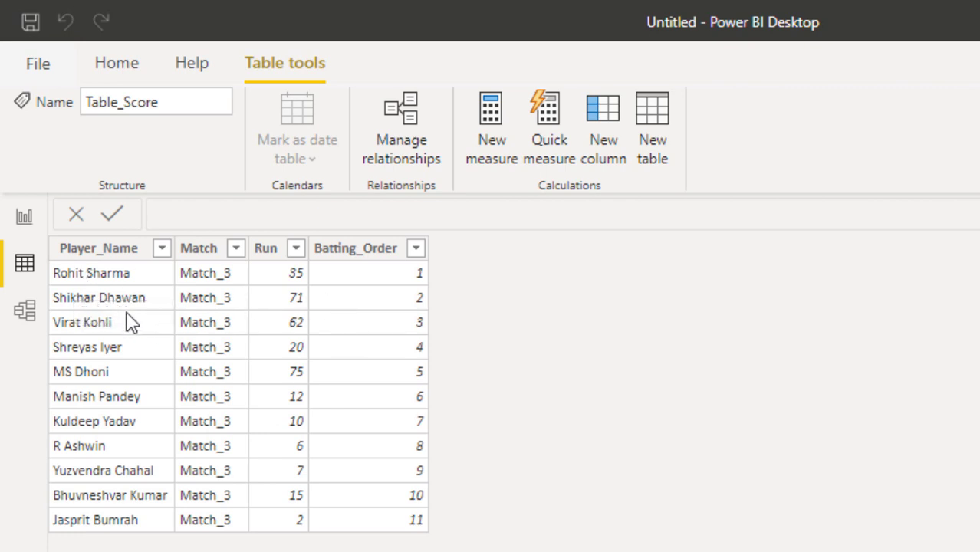
pyautogui.click(79, 253)
pyautogui.click(198, 256)
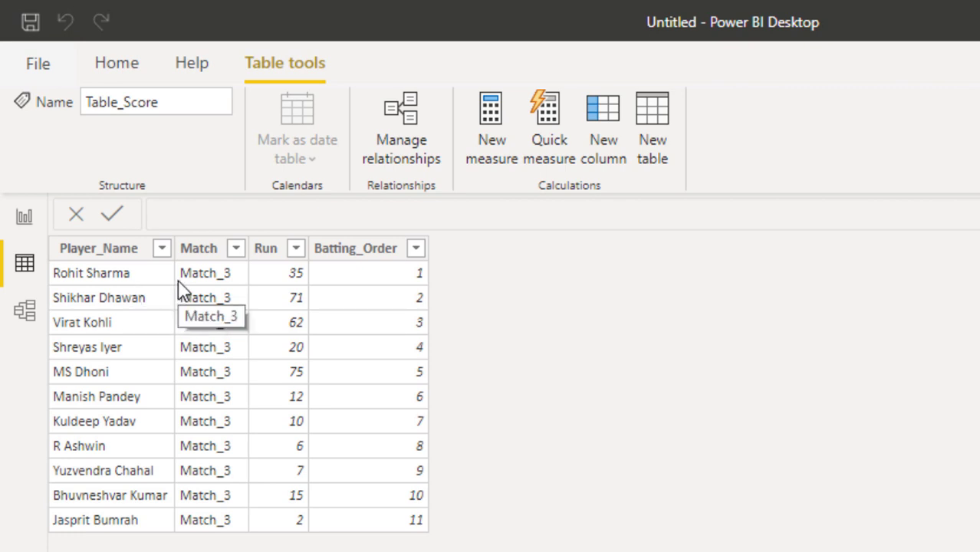
# - Start a new calculated table named AllExcept with the ALLEXCEPT function and Table_Score as its table argument
pyautogui.click(648, 154)
pyautogui.write('All')
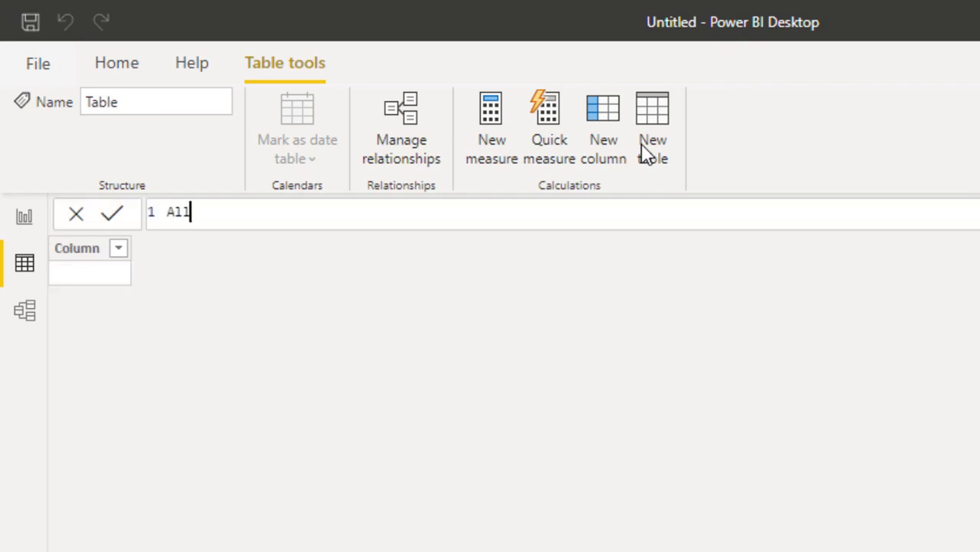
pyautogui.write('Except = ')
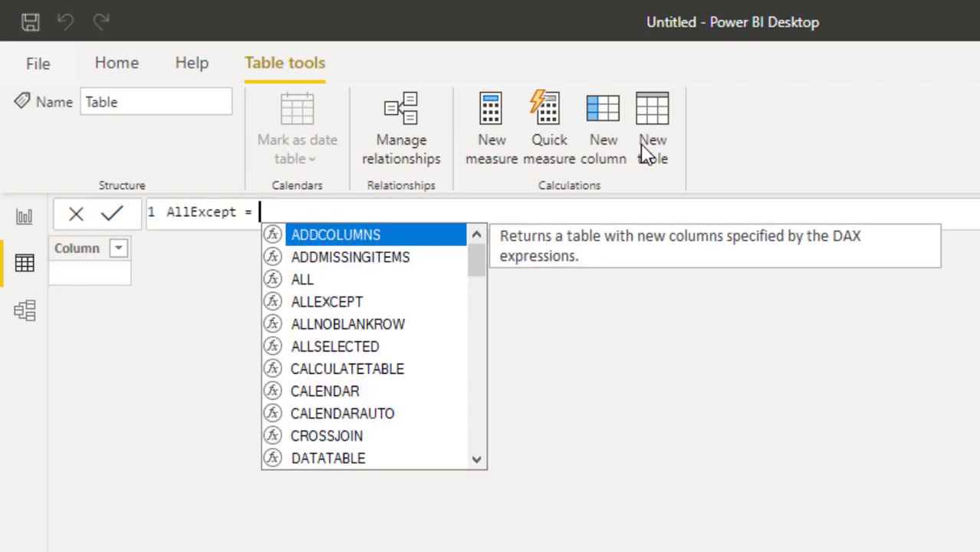
pyautogui.write('Allex')
pyautogui.press('Tab')
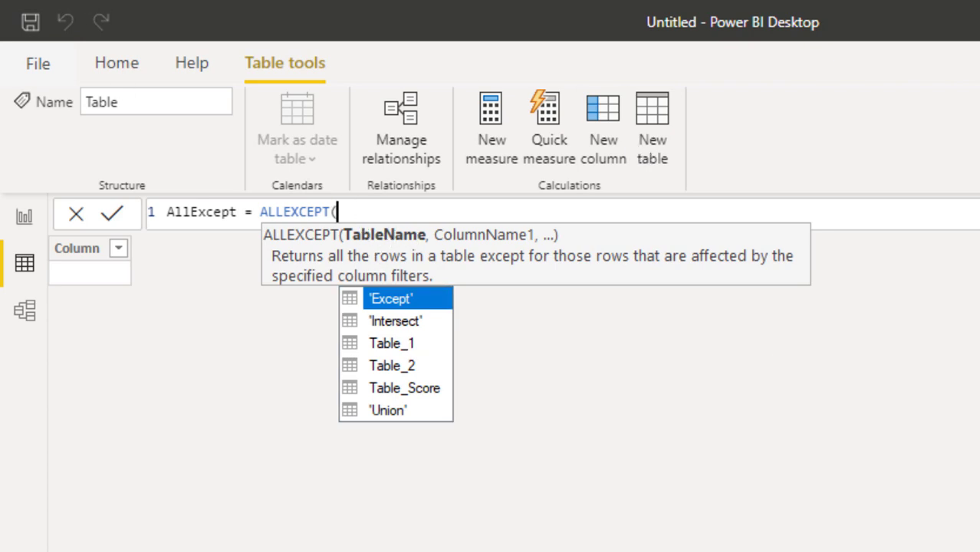
pyautogui.write('Tabl')
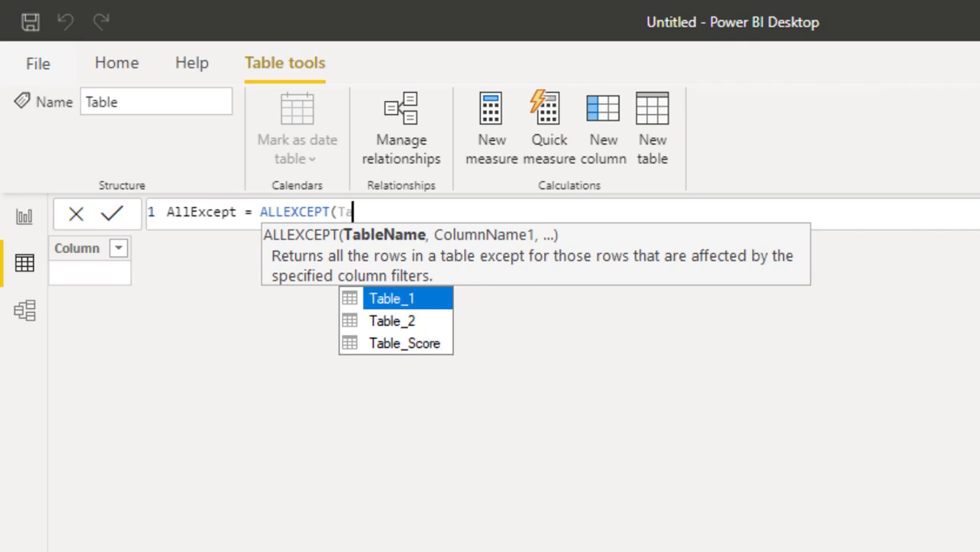
pyautogui.press('Down')
pyautogui.press('Down')
pyautogui.press('Tab')
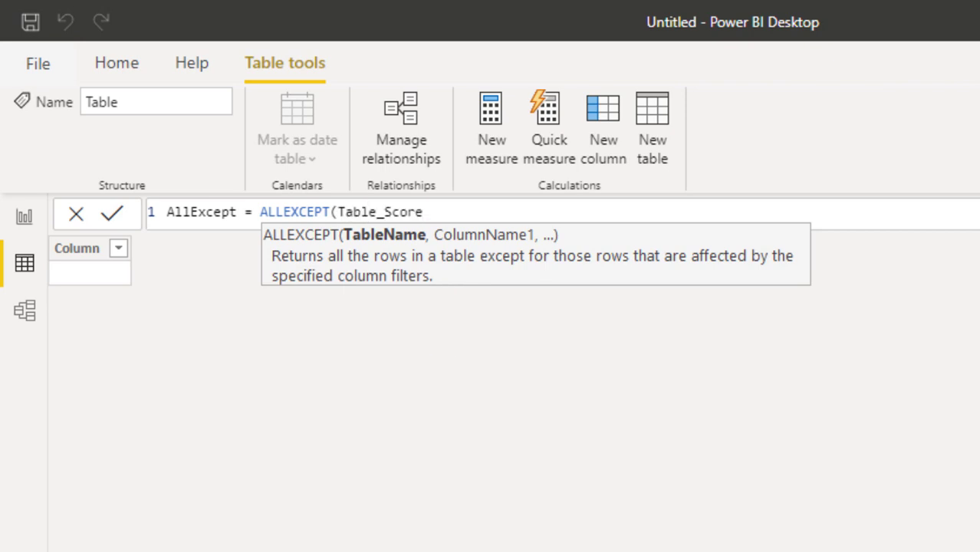
# - Complete the ALLEXCEPT formula with the columns Table_Score[Match] and Table_Score[Run] as exclusions and commit it
pyautogui.write(',')
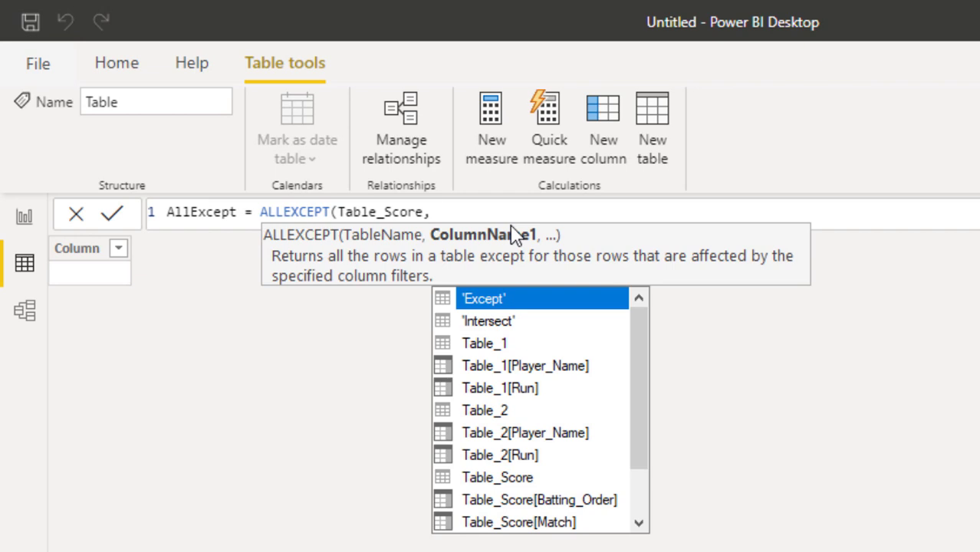
pyautogui.write('matc')
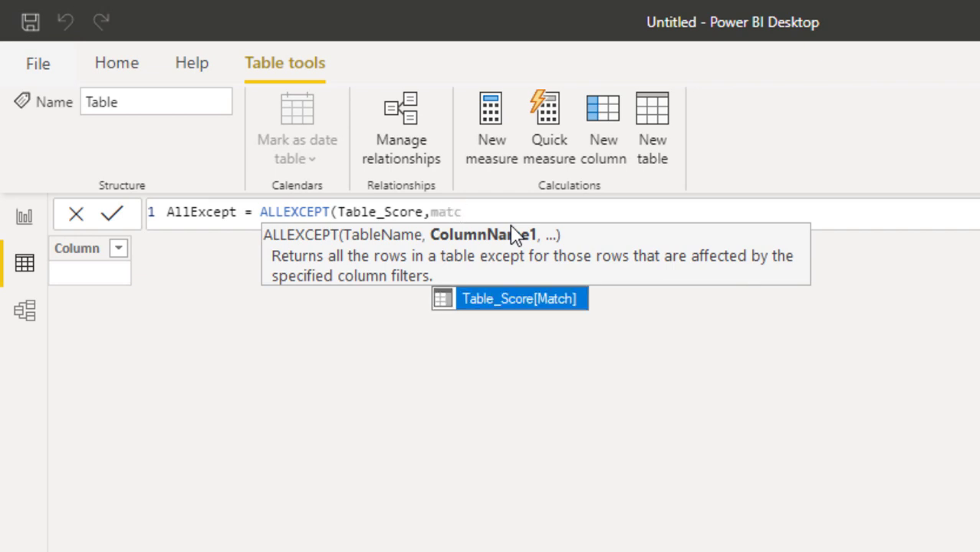
pyautogui.press('Tab')
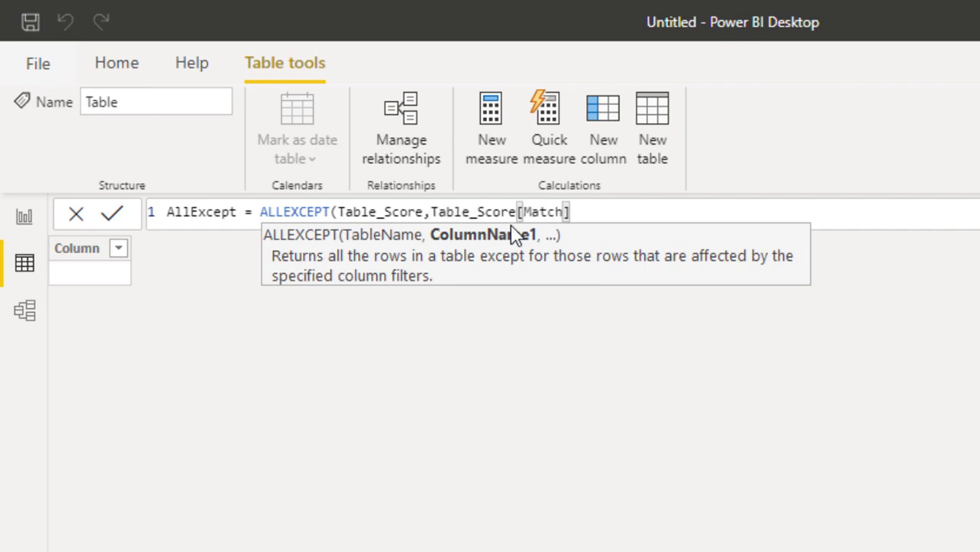
pyautogui.write(',')
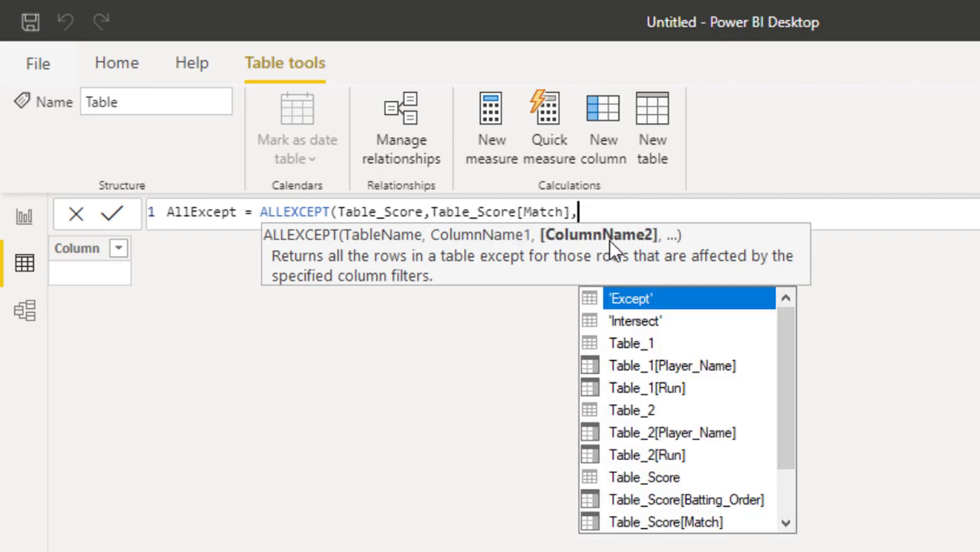
pyautogui.write('Run')
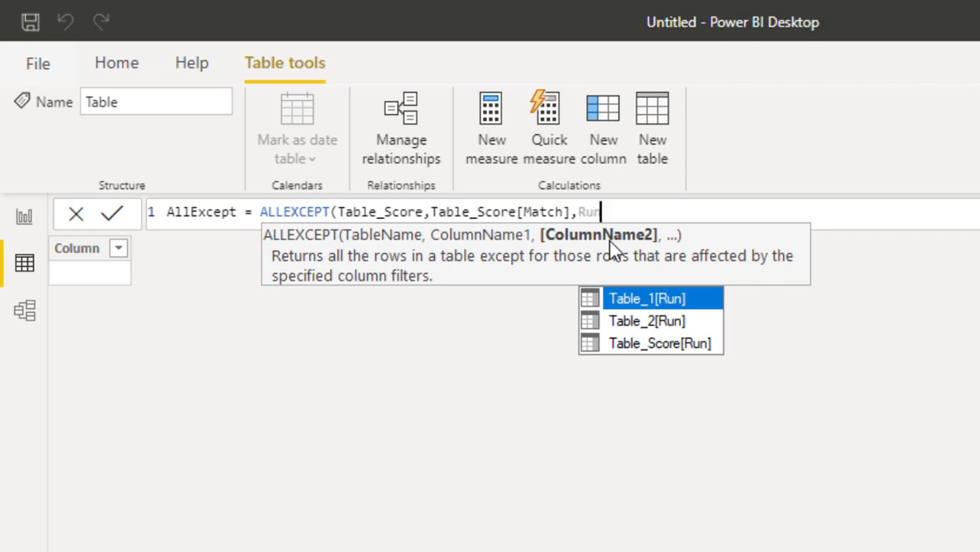
pyautogui.press('Down')
pyautogui.press('Down')
pyautogui.press('Tab')
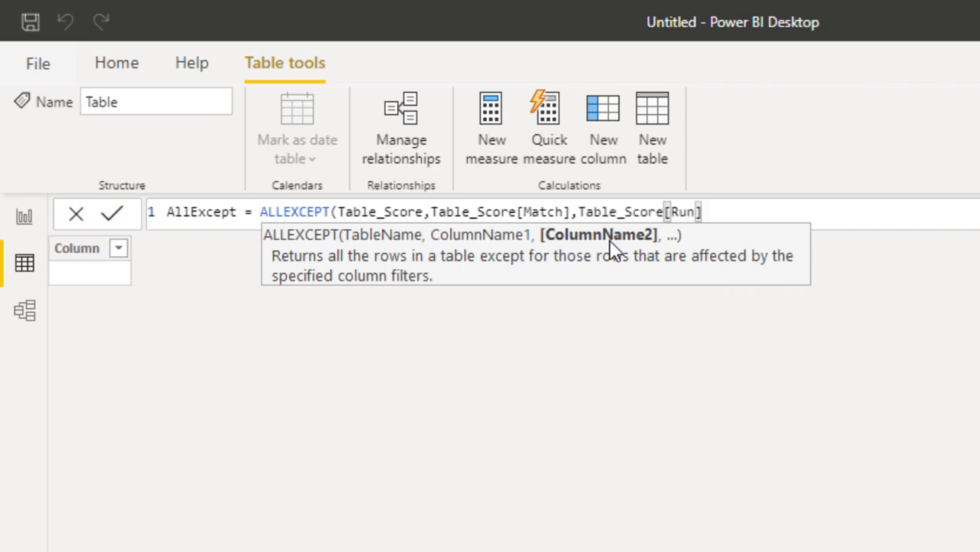
pyautogui.write(')')
pyautogui.press('Return')
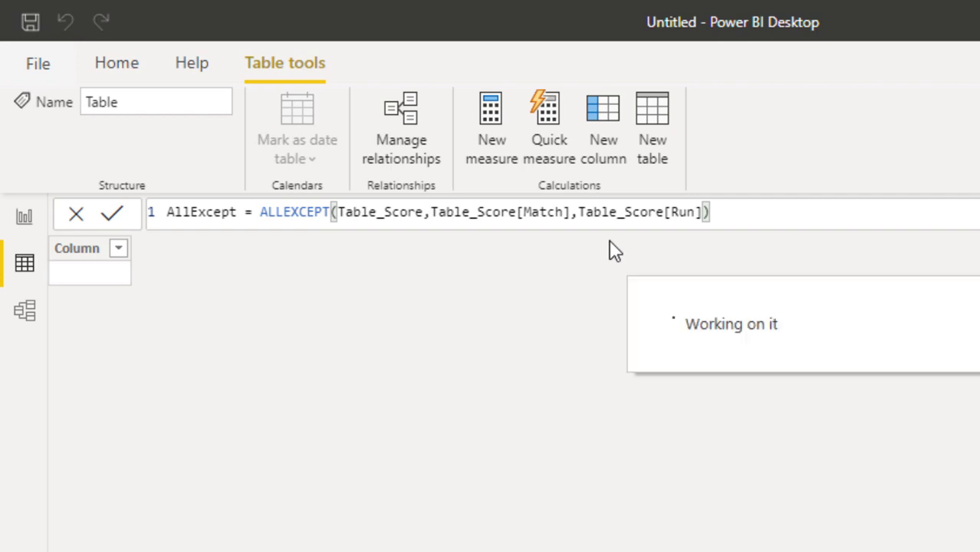